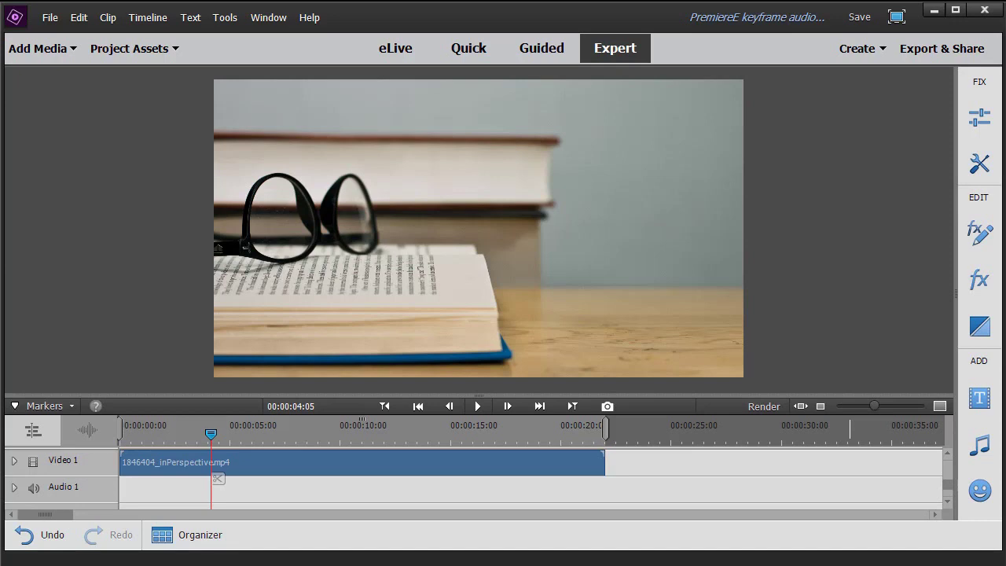
Preview the book video from near the start and check the project's media list.
drag(210, 433, 81, 440)
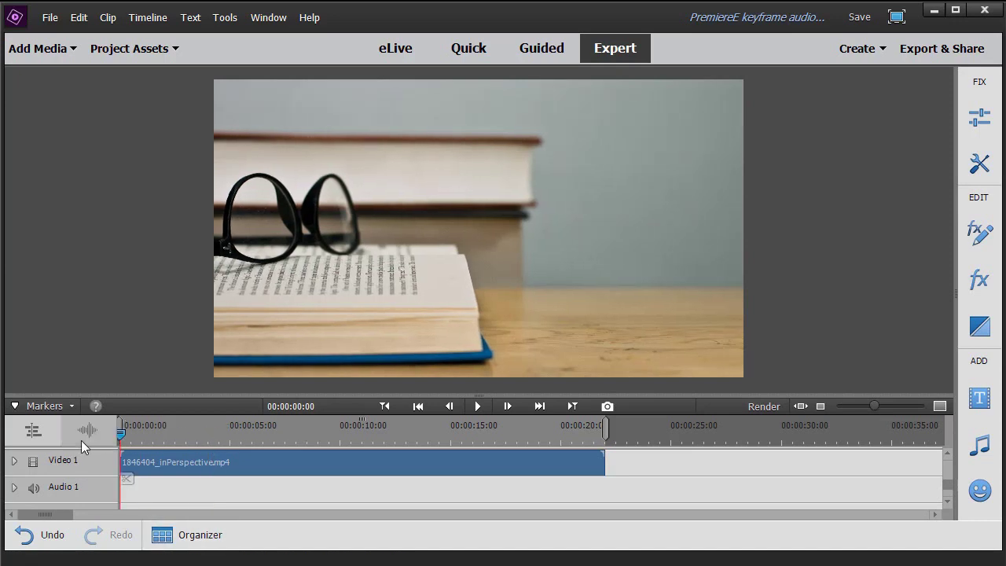
click(479, 405)
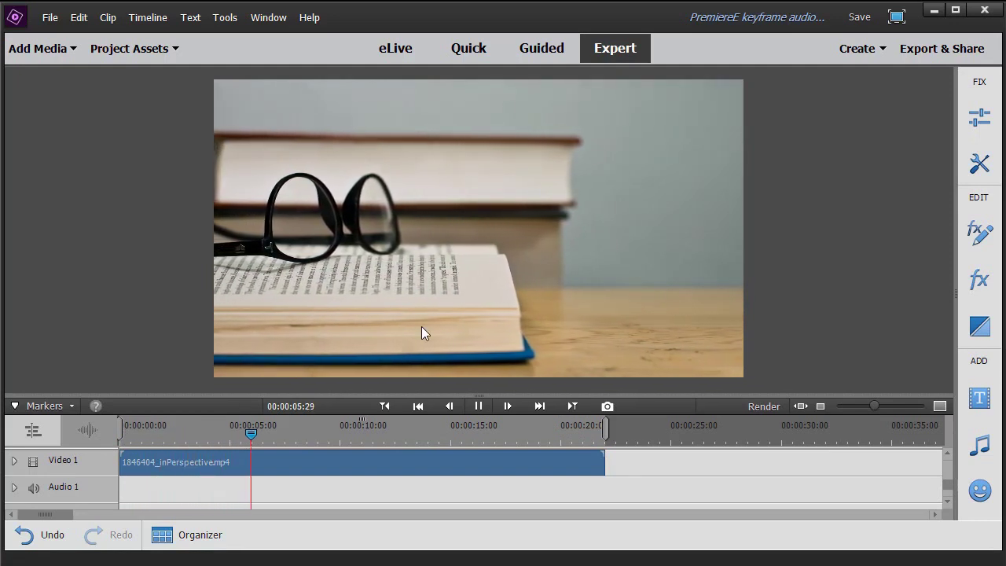
click(479, 406)
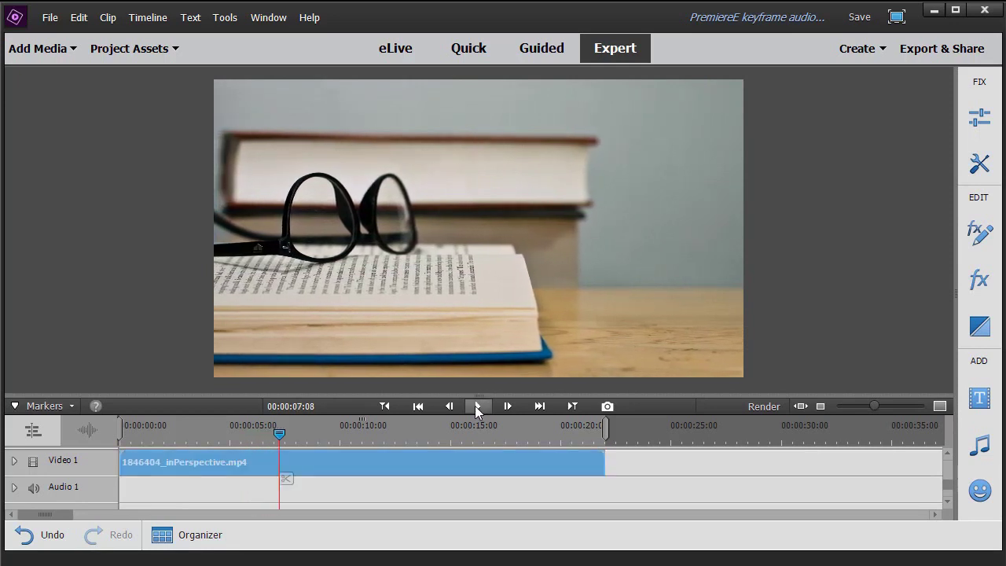
click(146, 48)
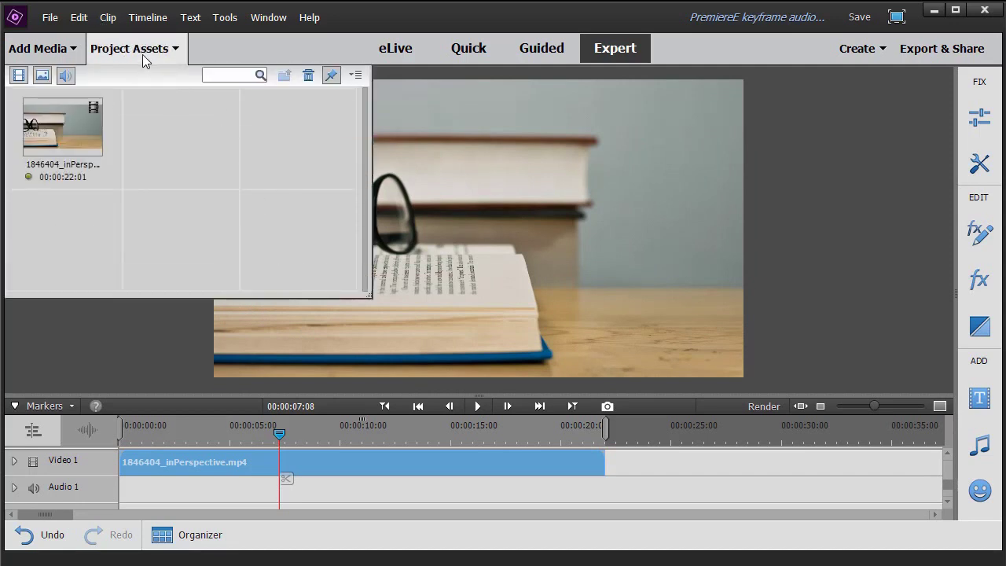
click(142, 53)
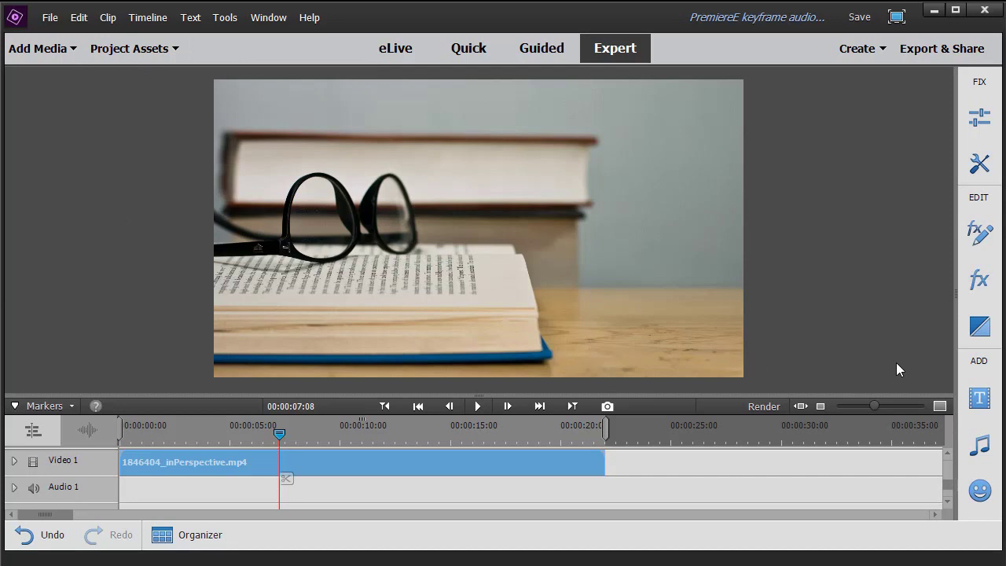
Place the Funtown music score on Audio 1 under the video and confirm its settings.
click(979, 445)
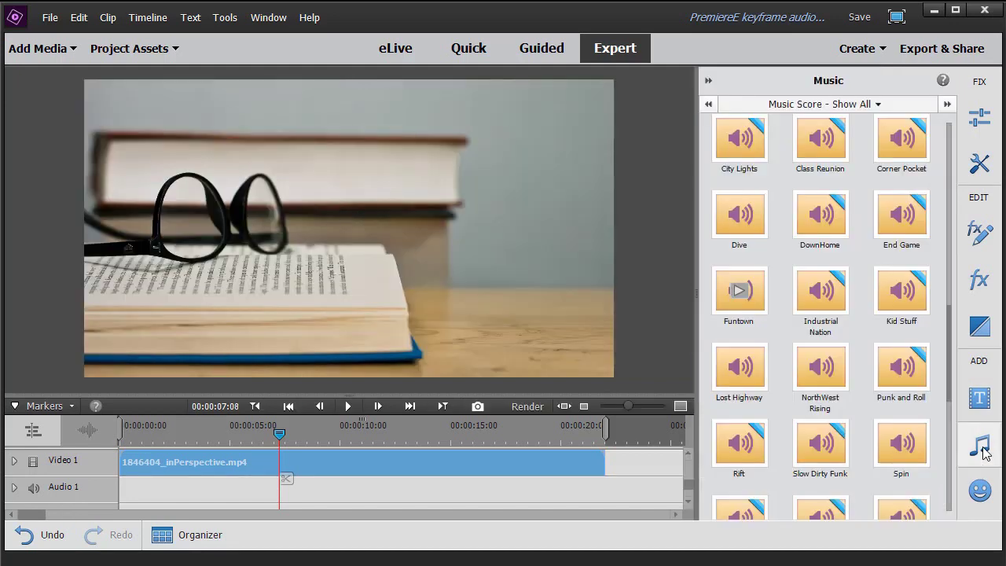
click(758, 297)
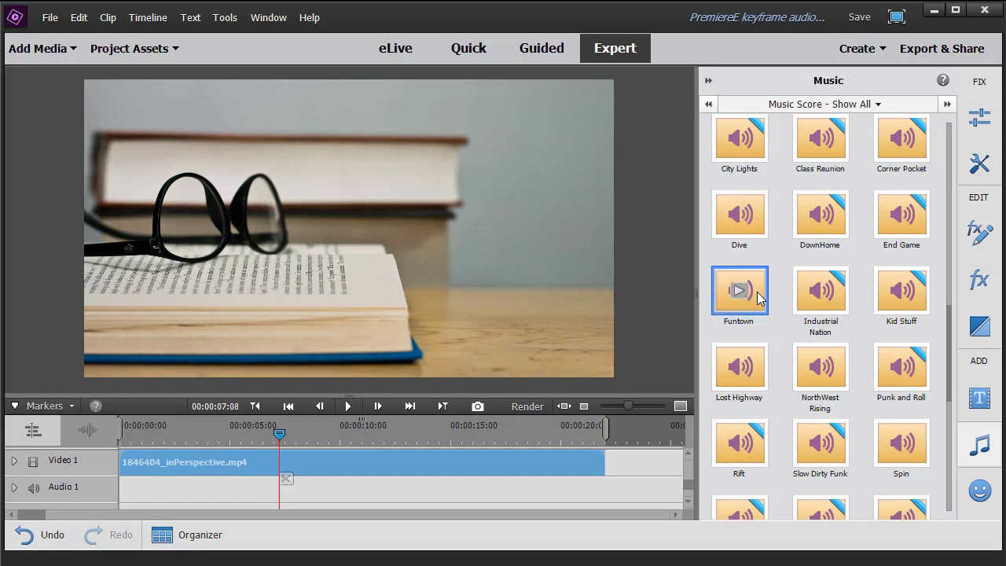
drag(759, 284, 115, 485)
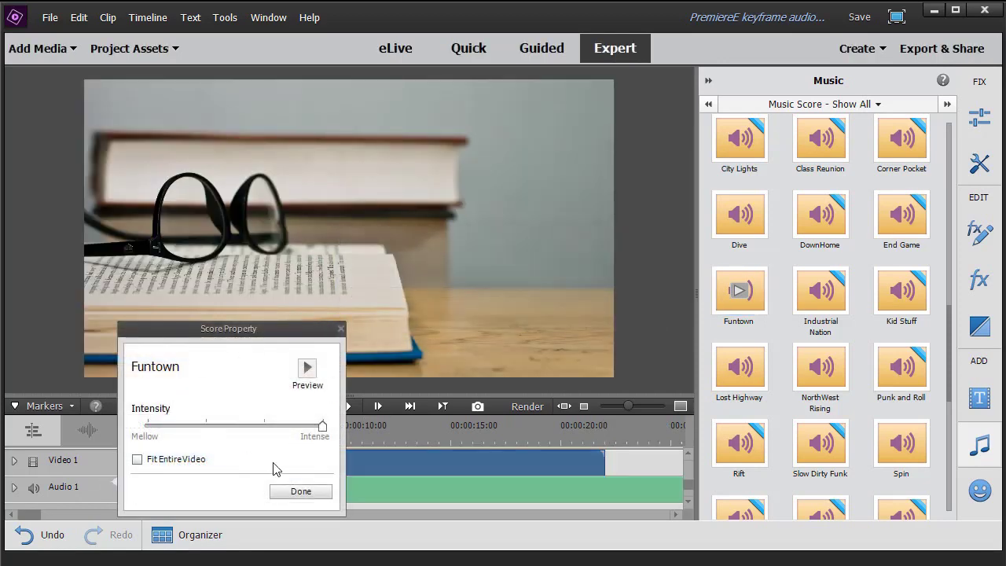
click(301, 491)
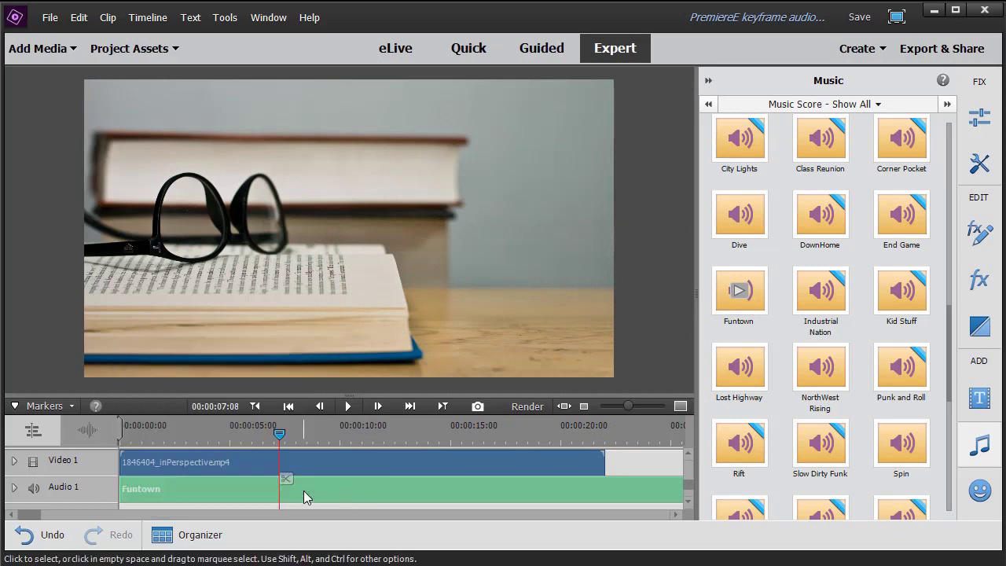
click(709, 82)
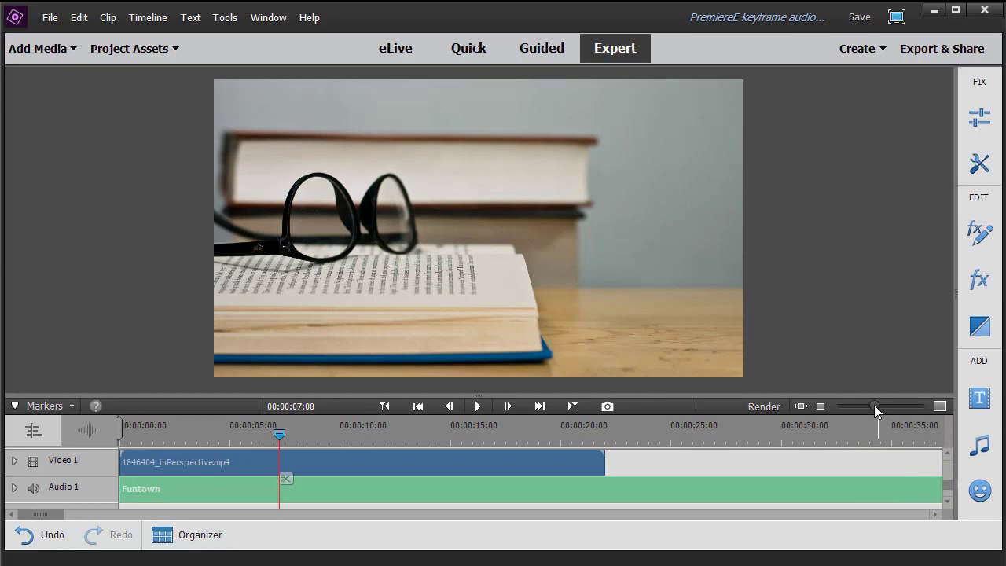
Trim Funtown's right edge to the book clip's end at about 20 seconds, then zoom back in.
drag(874, 405, 858, 411)
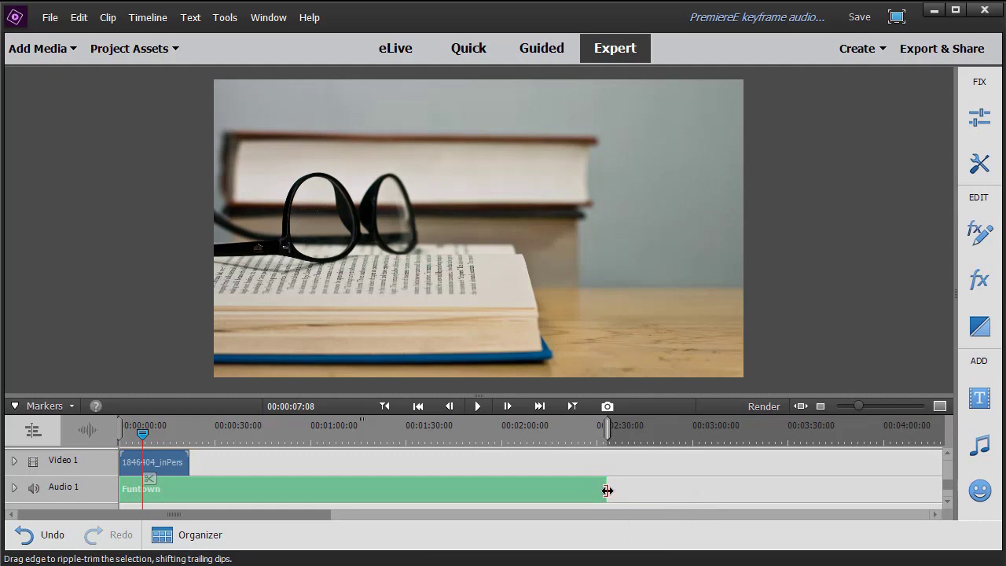
drag(606, 490, 190, 508)
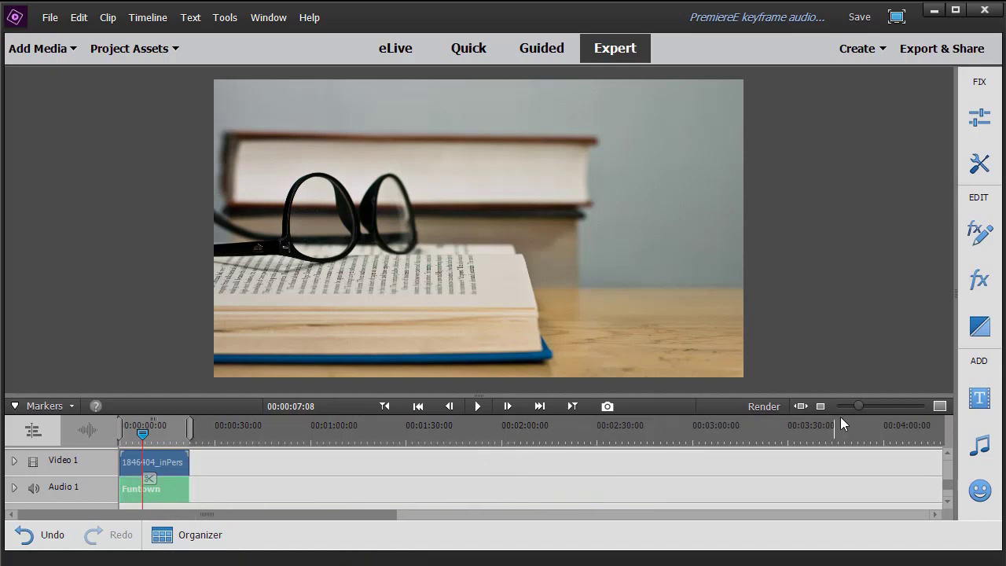
drag(852, 408, 874, 411)
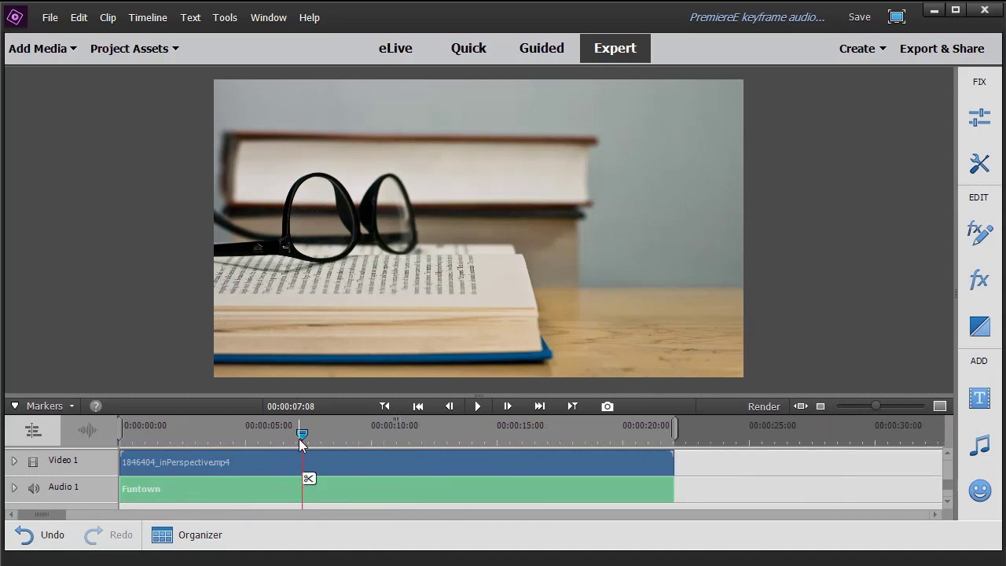
drag(302, 434, 104, 442)
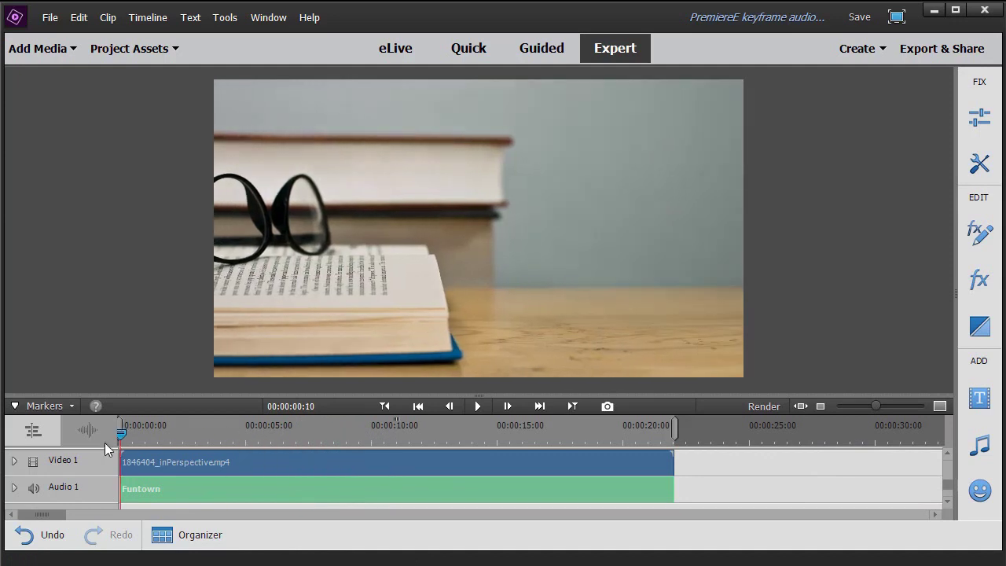
click(483, 403)
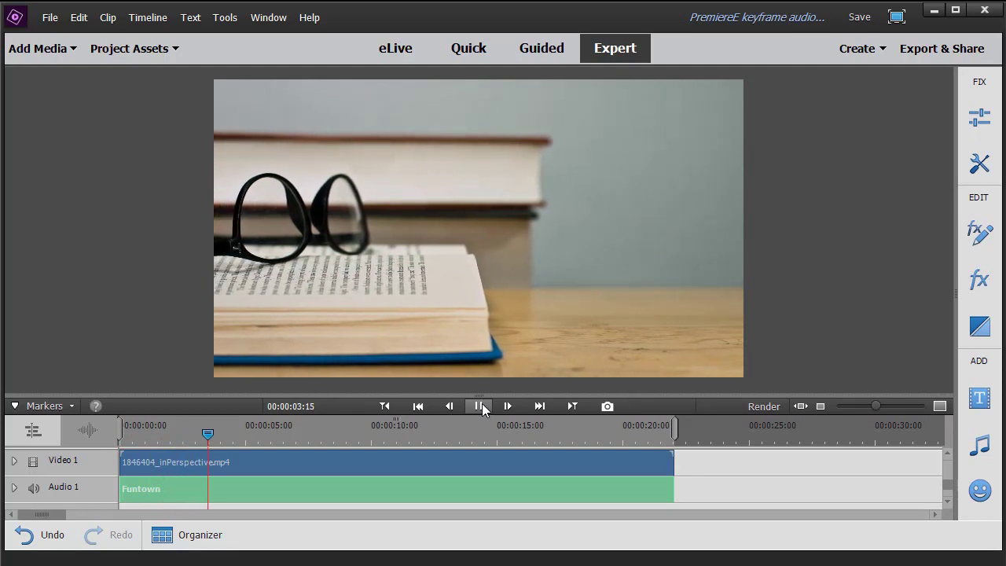
click(482, 403)
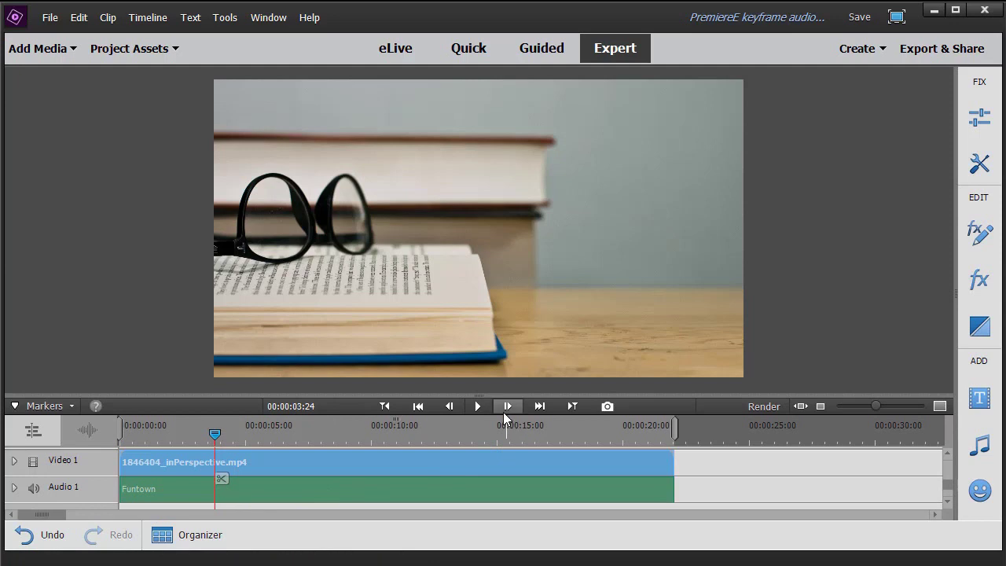
click(368, 485)
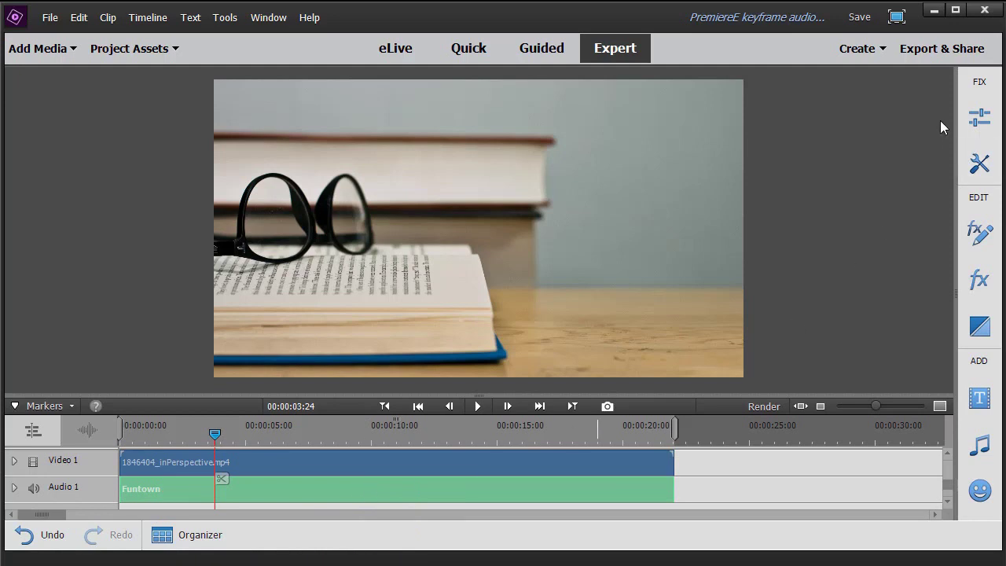
Expand the Funtown score's Volume adjustment, try the Level slider, and reset it to 0.0 dB.
click(987, 120)
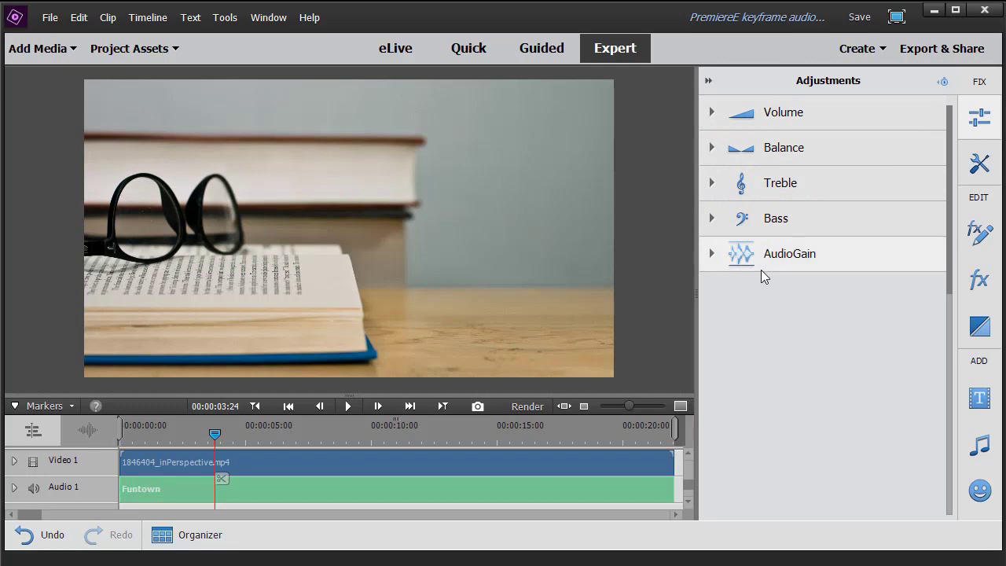
click(789, 115)
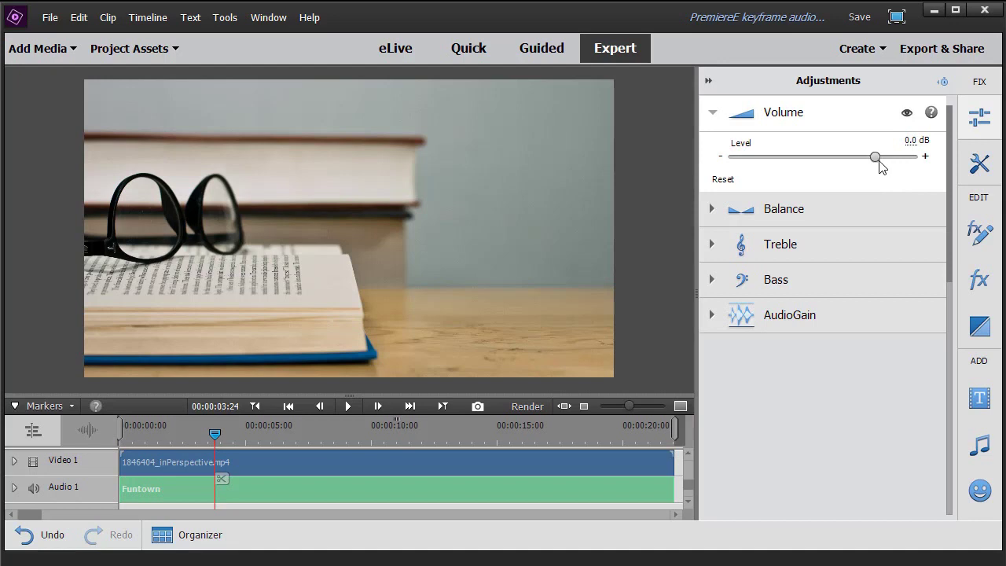
drag(881, 158, 762, 157)
click(722, 181)
Show the Volume keyframe timeline, expand the audio track's volume line, and return to the start.
click(943, 85)
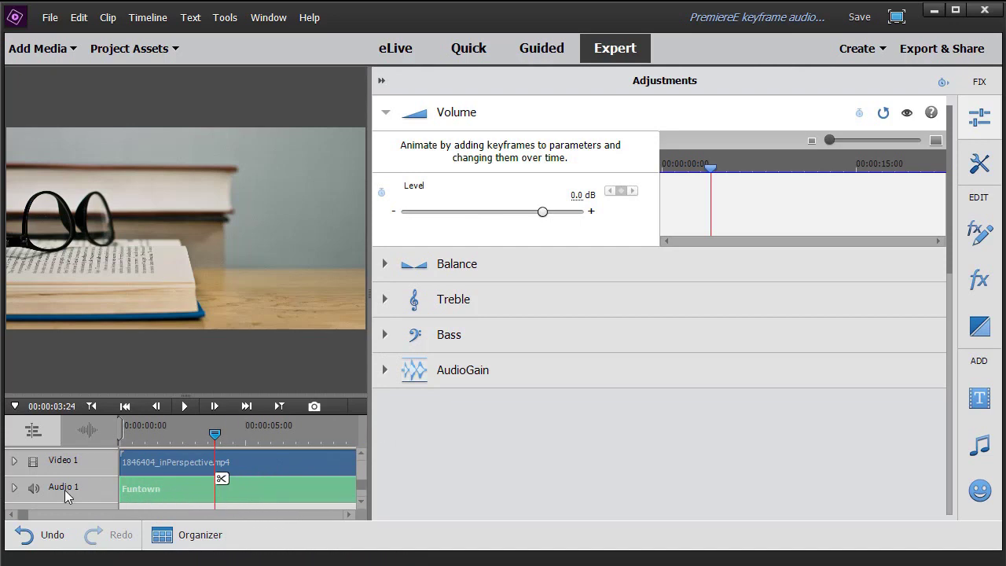
click(14, 491)
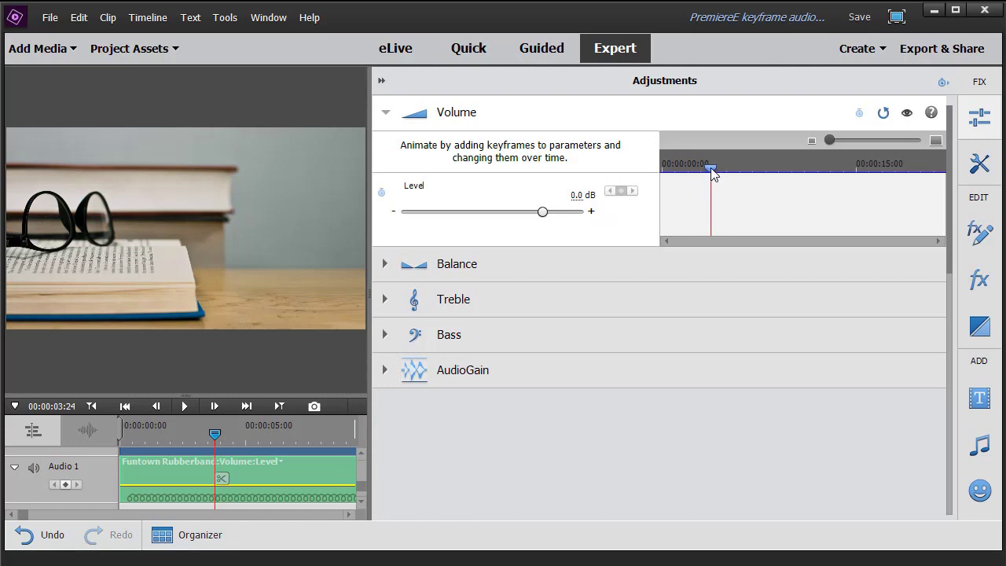
drag(711, 173, 662, 176)
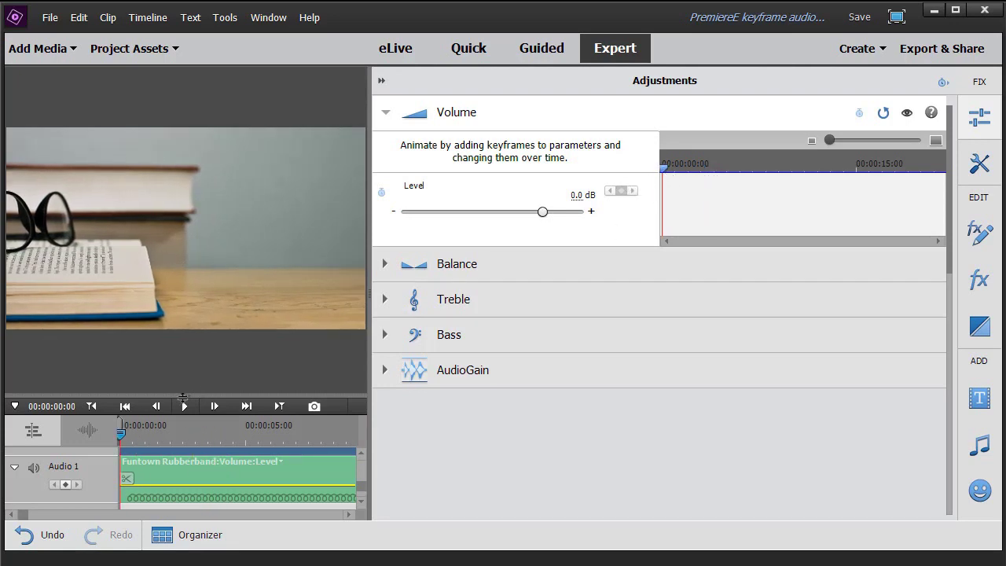
Move the playhead to 00:00:01:17 and step it frame by frame with the arrow keys.
click(134, 438)
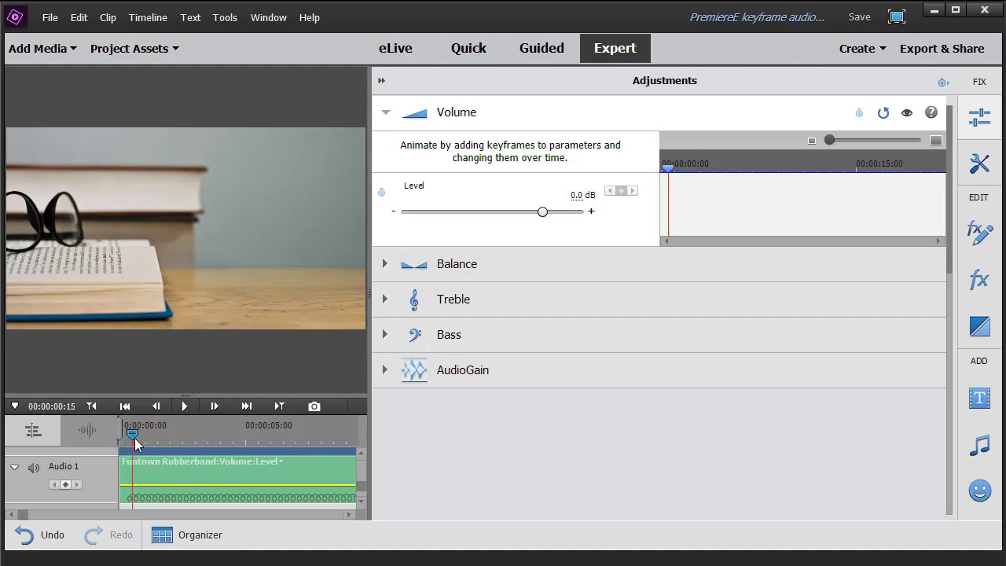
drag(134, 437, 155, 435)
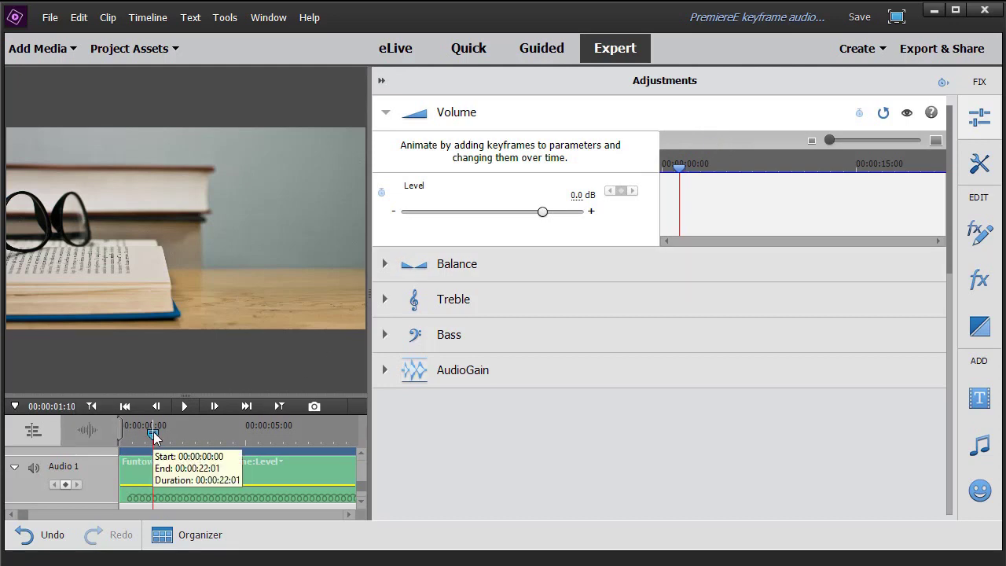
drag(153, 437, 159, 437)
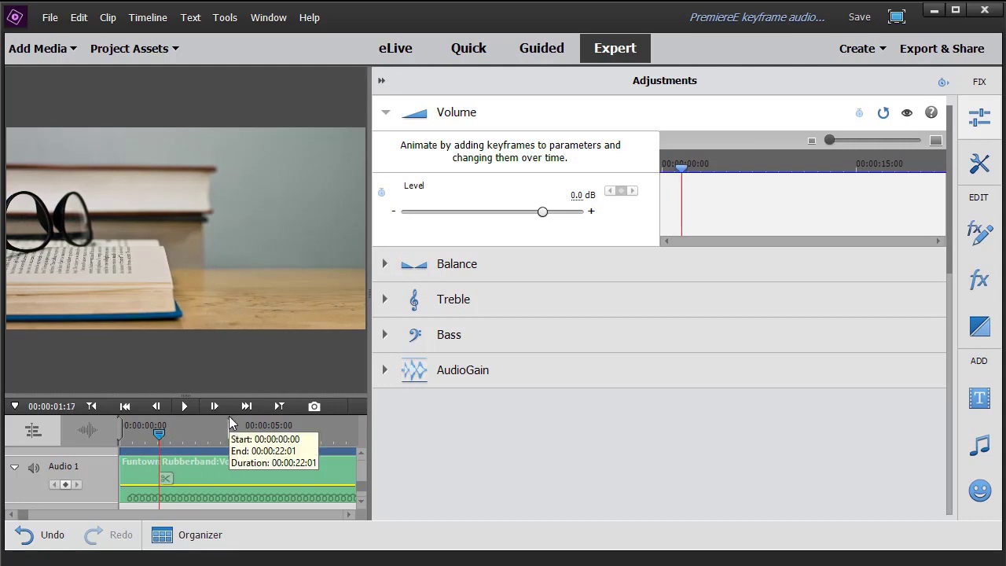
key(Right)
key(Right)
key(Right)
key(Right)
key(Right)
key(Right)
key(Right)
key(Right)
key(Right)
key(Right)
key(Right)
key(Right)
key(Right)
key(Right)
key(Right)
key(Right)
key(Right)
key(Right)
key(Right)
key(Right)
key(Right)
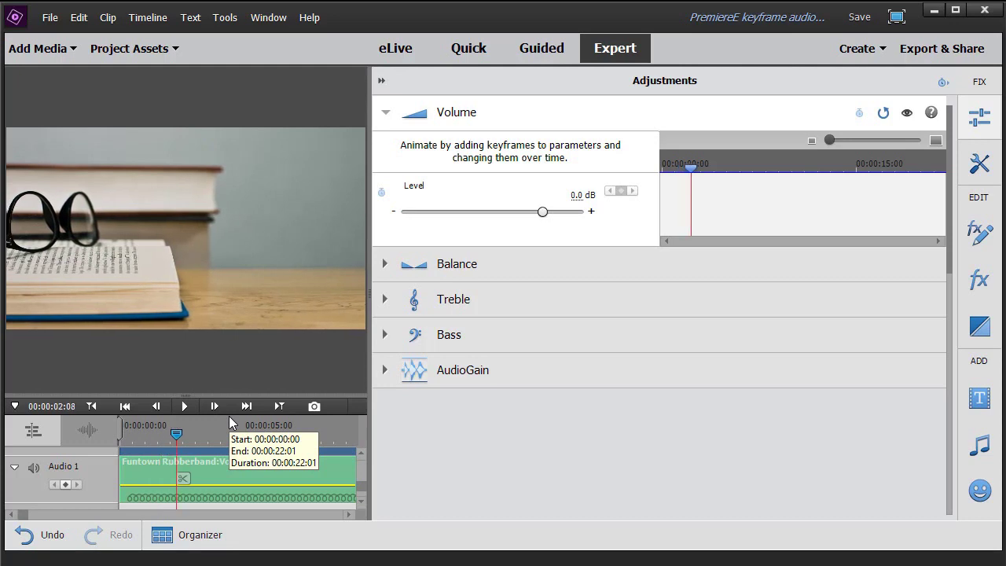
key(Left)
key(Left)
key(Left)
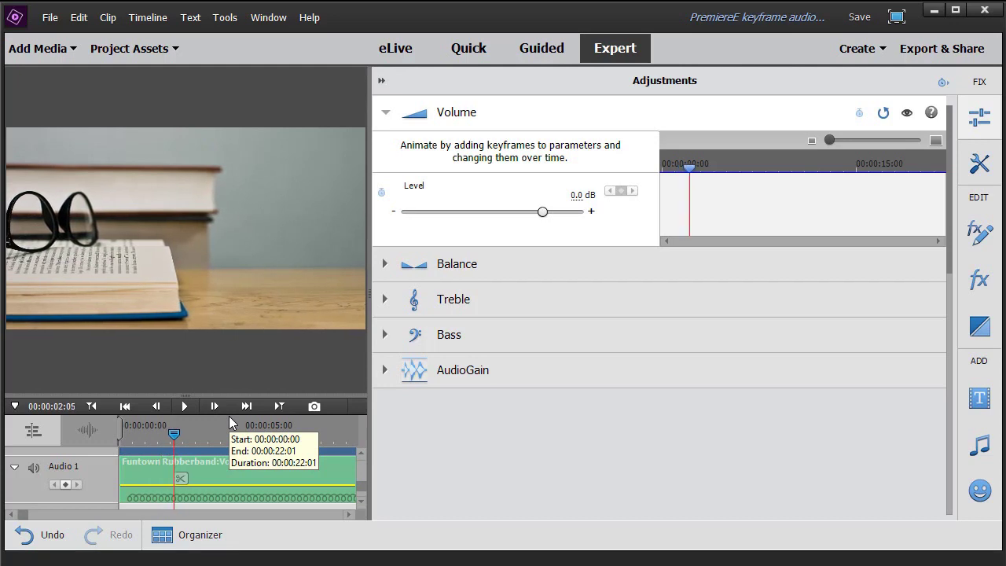
key(Right)
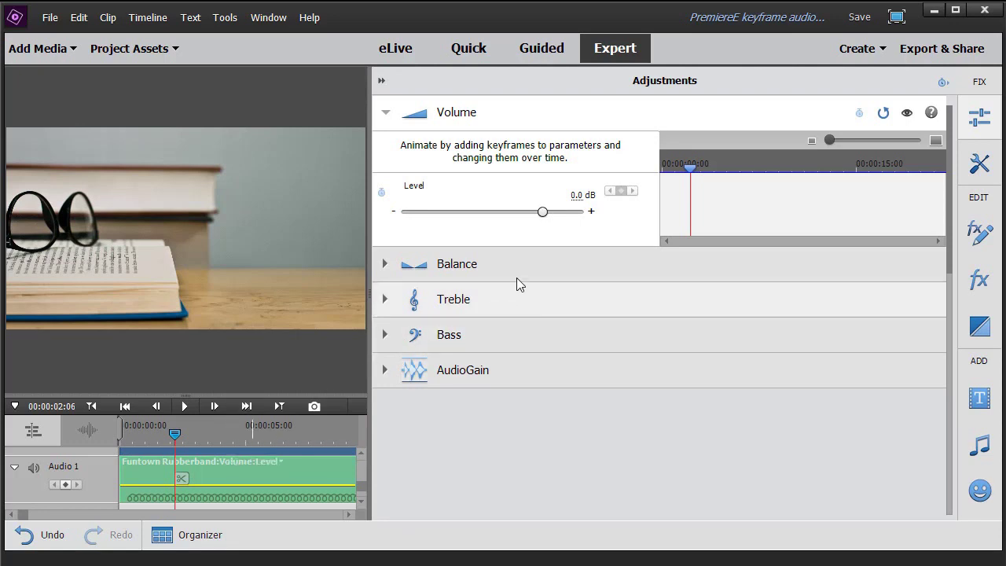
Add a 0.0 dB Volume Level keyframe at 00:00:00:00 on the Funtown score.
drag(689, 169, 643, 177)
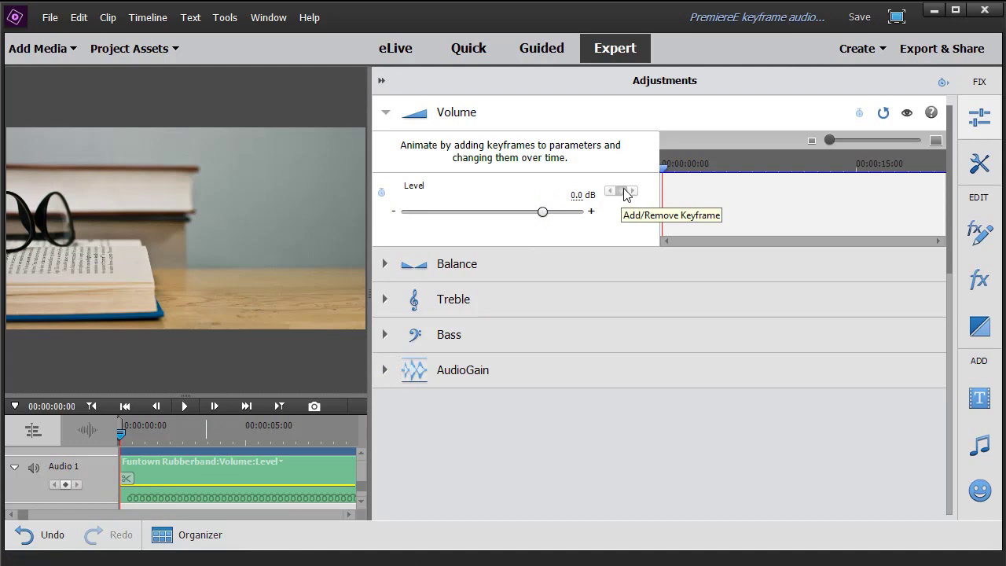
click(66, 484)
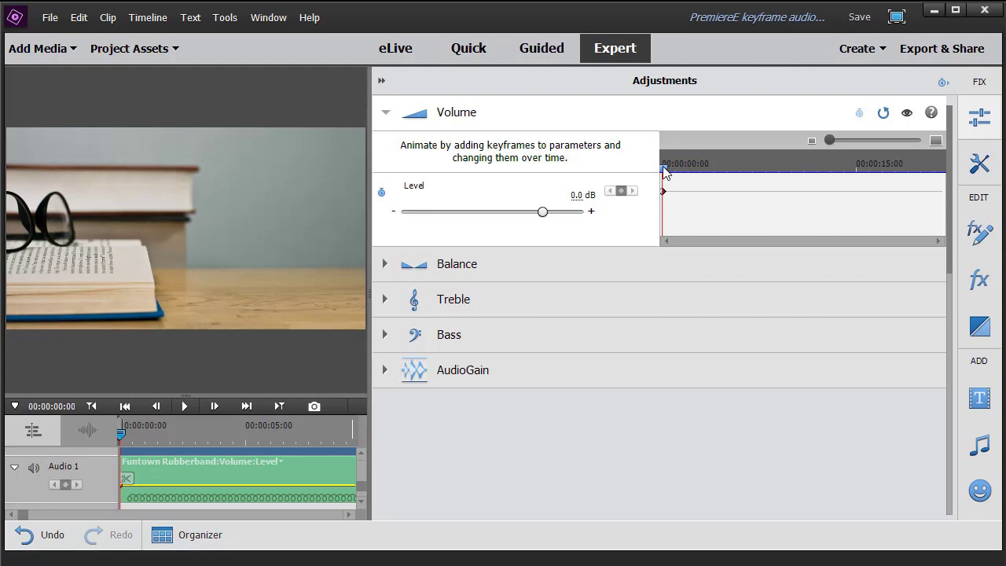
Add a second Level keyframe at 00:00:06:02 and jump between both keyframes to check them.
drag(663, 169, 744, 178)
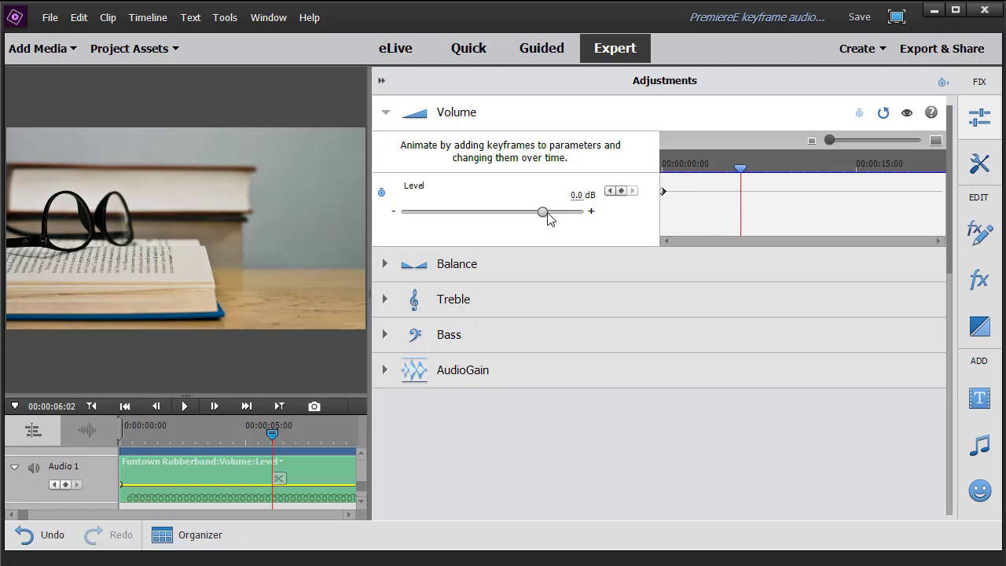
click(620, 191)
click(611, 192)
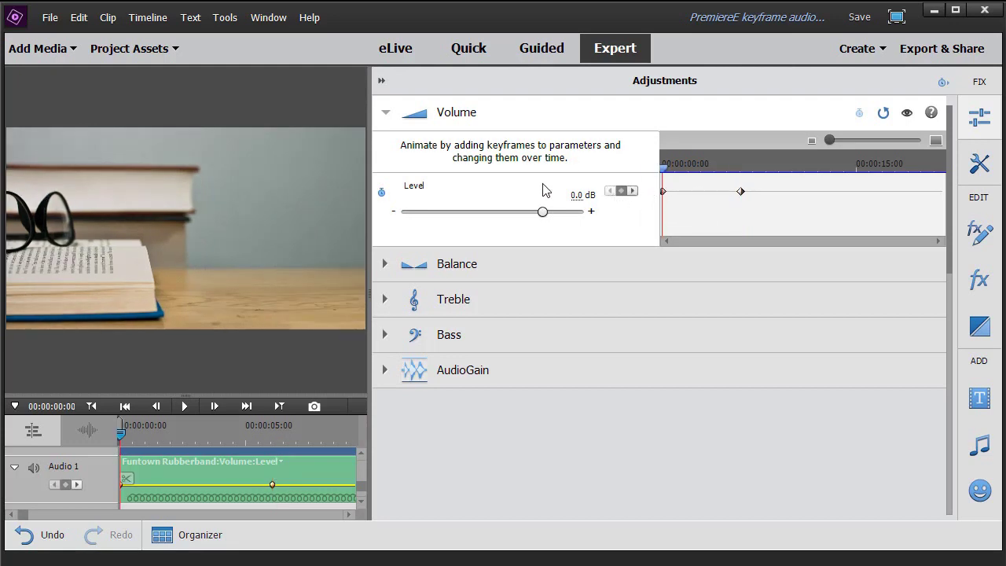
click(633, 191)
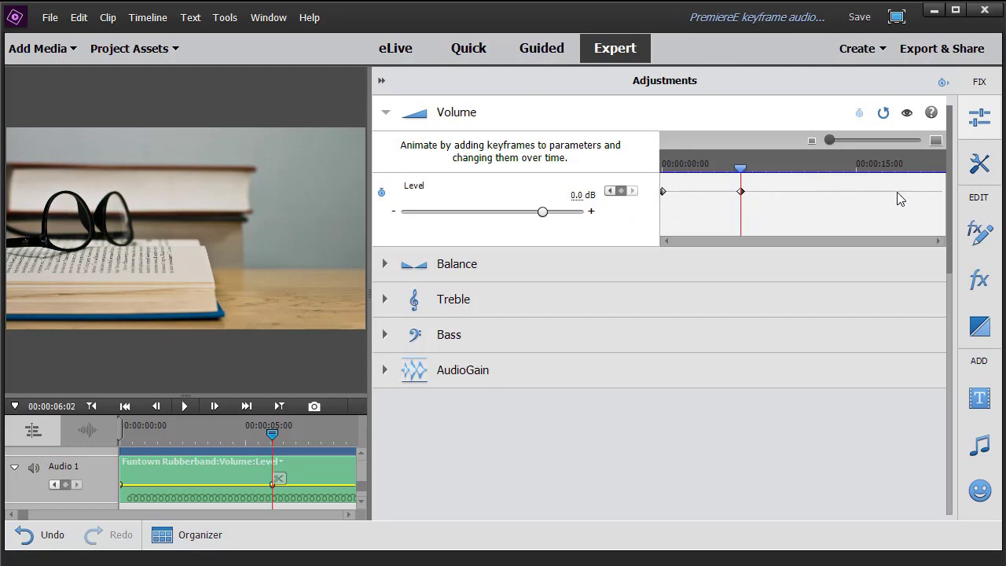
Add a trial keyframe at 00:00:12:25, cut it, and return to the first keyframe.
click(828, 165)
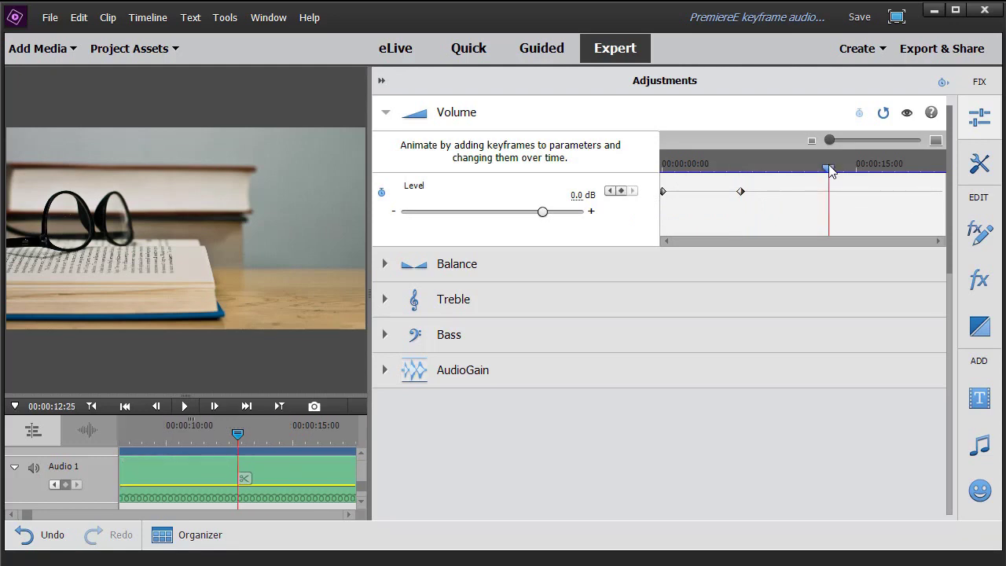
click(621, 191)
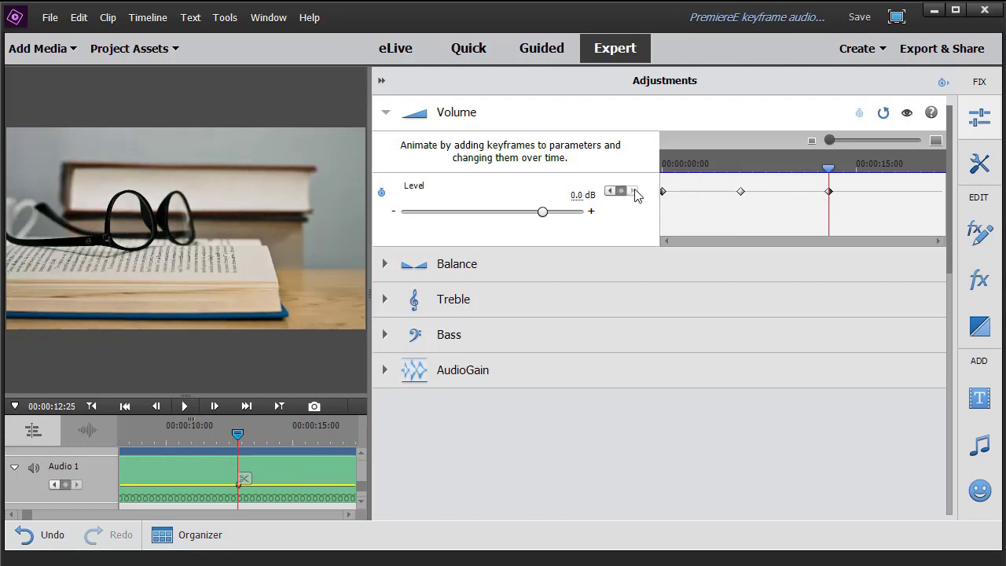
click(610, 191)
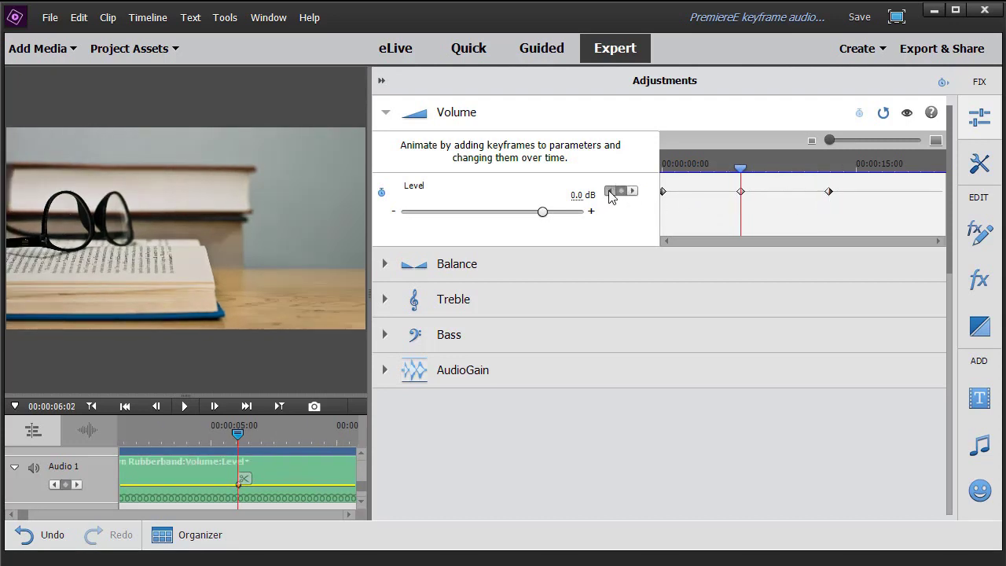
right_click(829, 195)
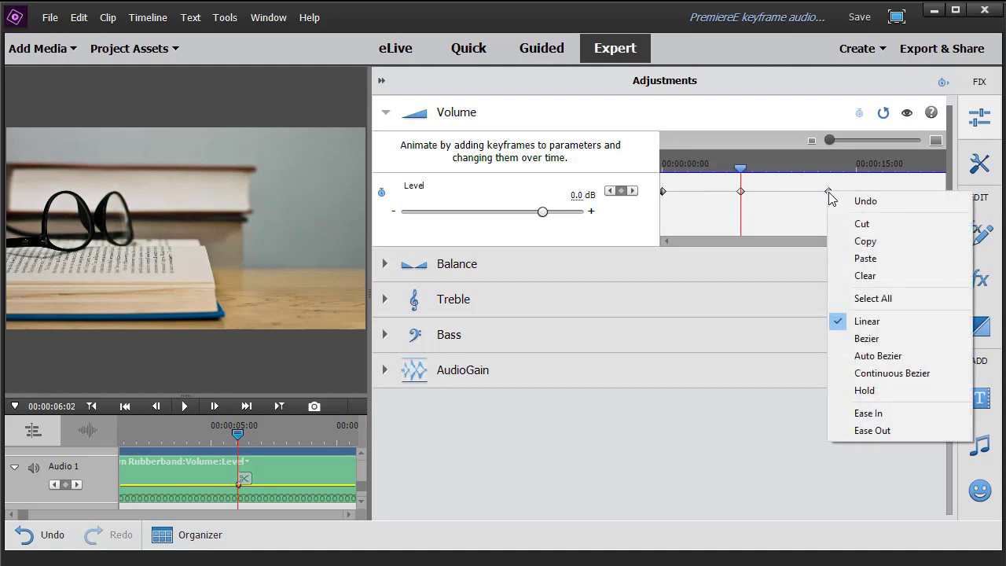
click(861, 225)
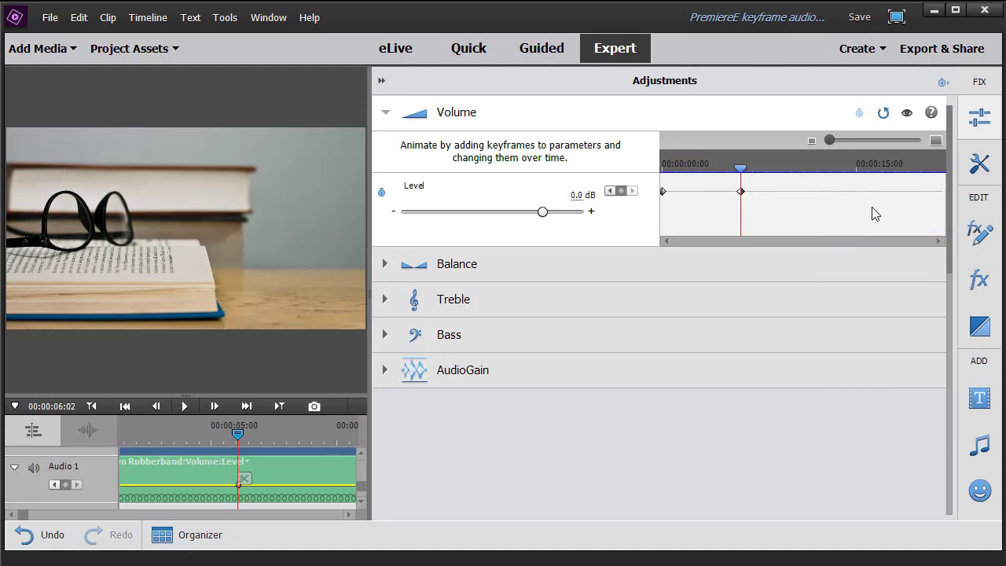
click(610, 192)
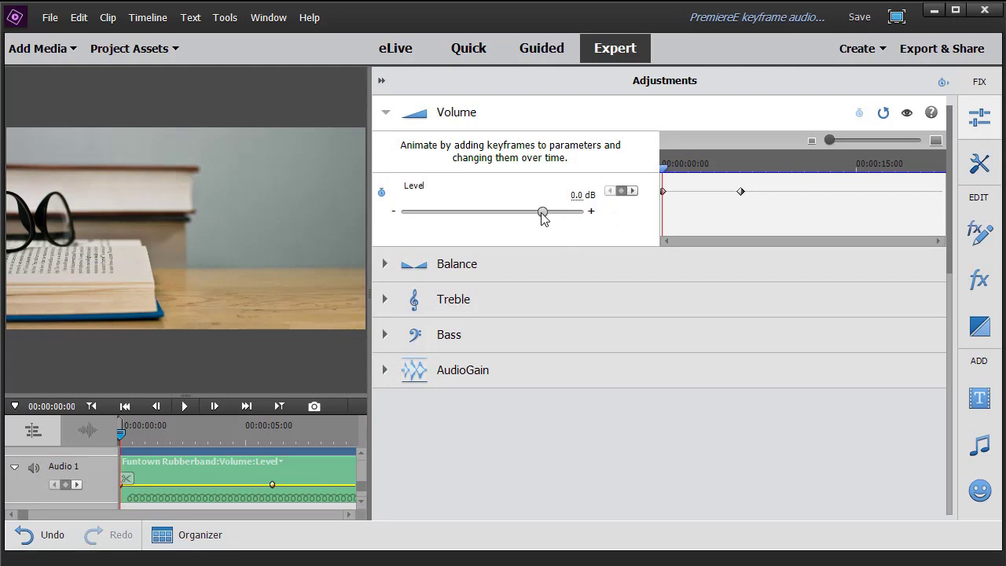
Drop the first keyframe's Volume Level to -∞ dB so the music starts silent.
drag(542, 213, 374, 220)
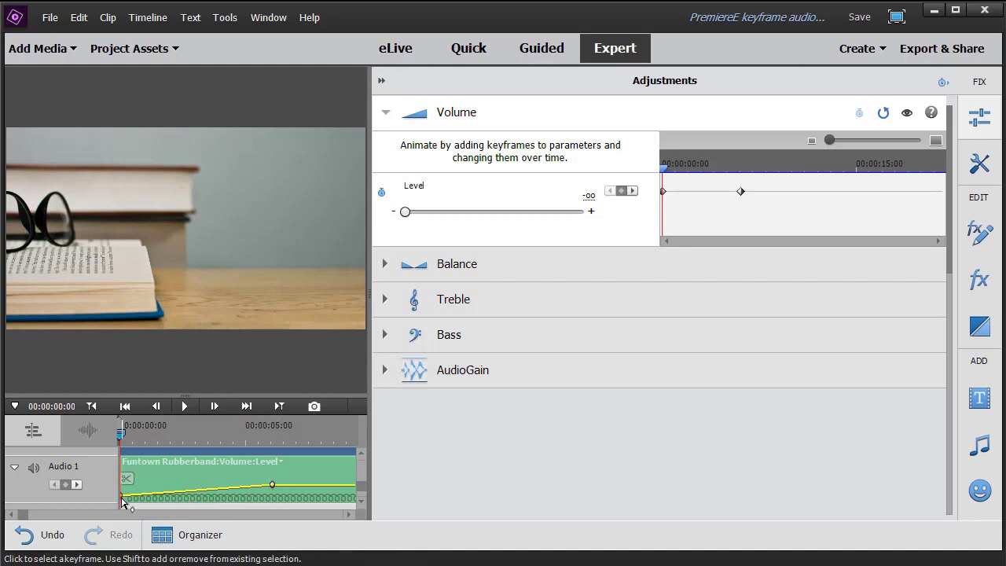
mouse_move(124, 501)
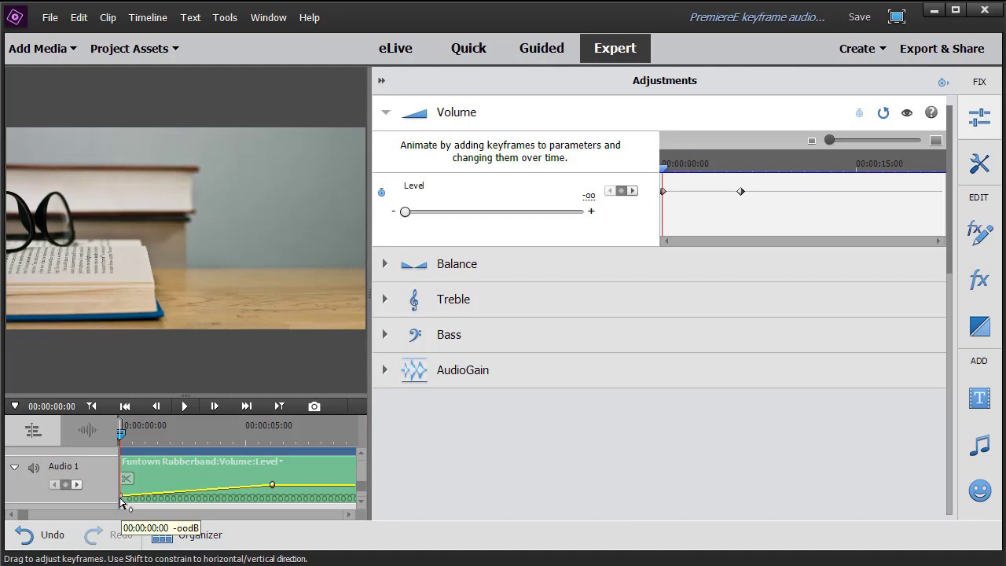
mouse_move(123, 498)
mouse_down()
mouse_move(139, 478)
mouse_move(114, 512)
mouse_up()
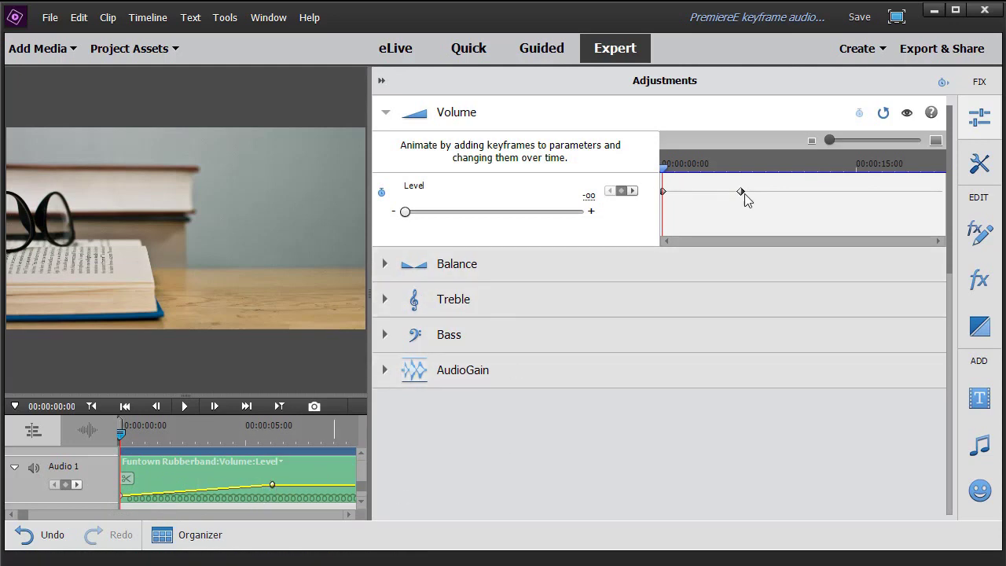
Slide the second Level keyframe later than 00:00:06:02, fine-tuning its position to lengthen the fade.
drag(741, 191, 826, 192)
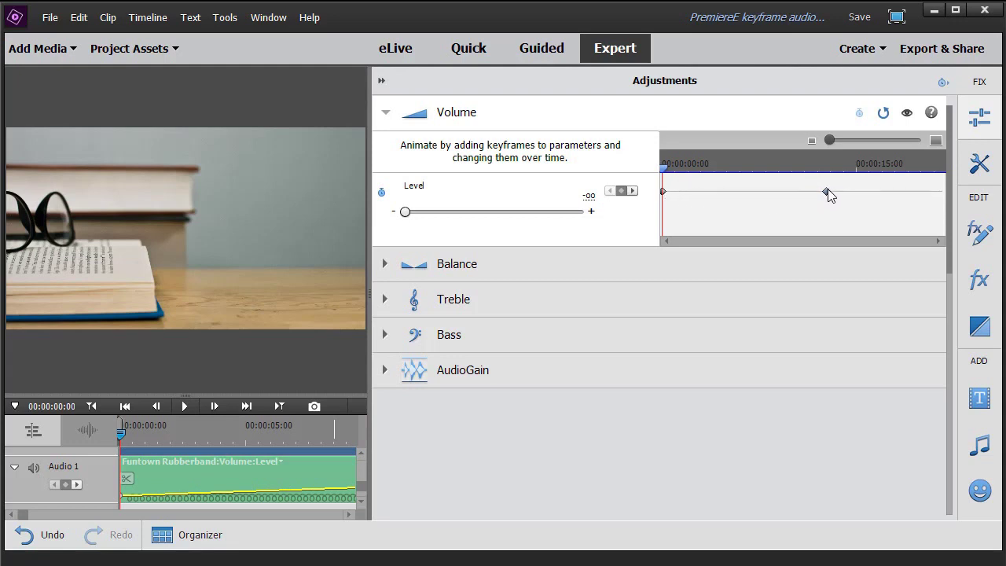
drag(827, 191, 687, 191)
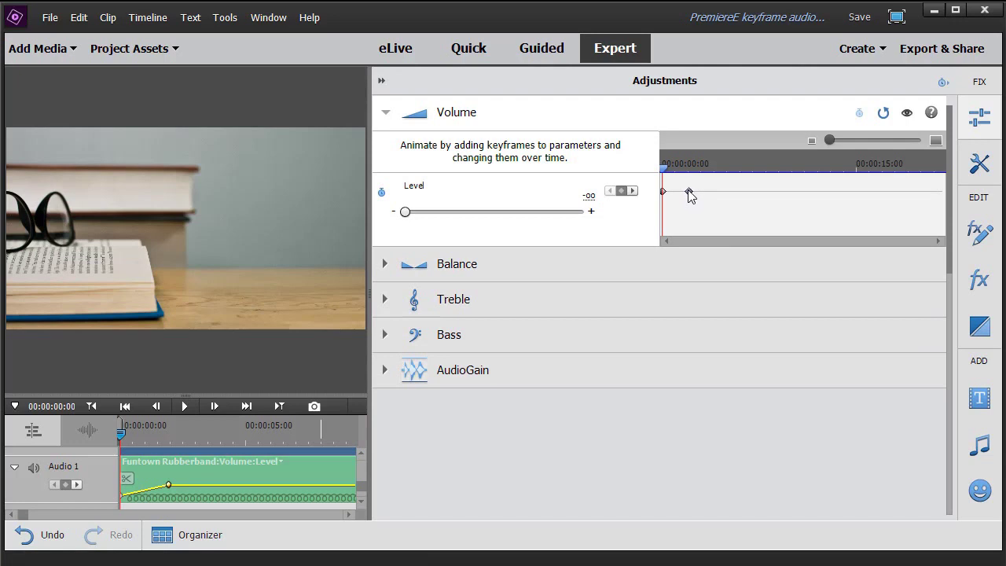
drag(688, 191, 717, 191)
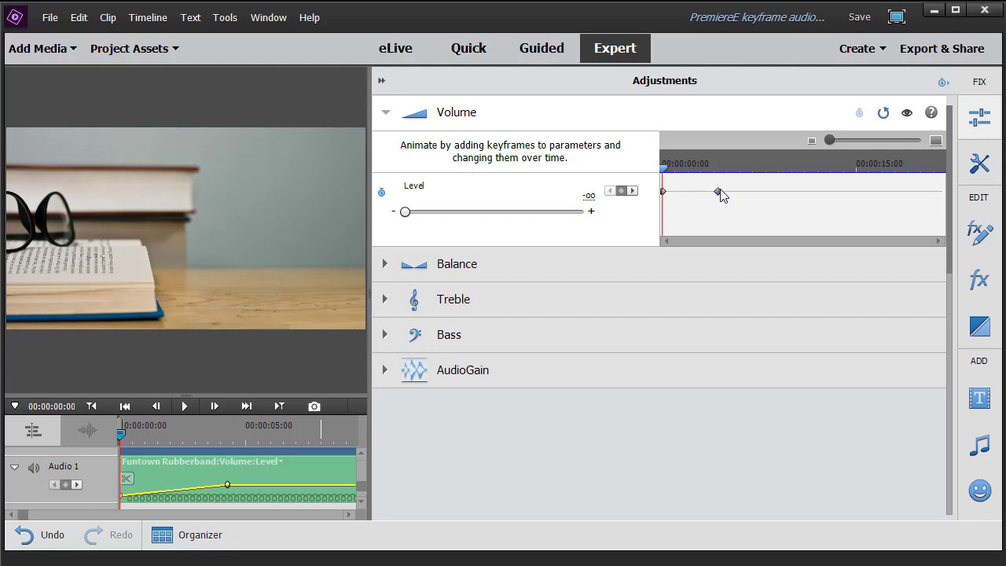
drag(723, 194, 768, 194)
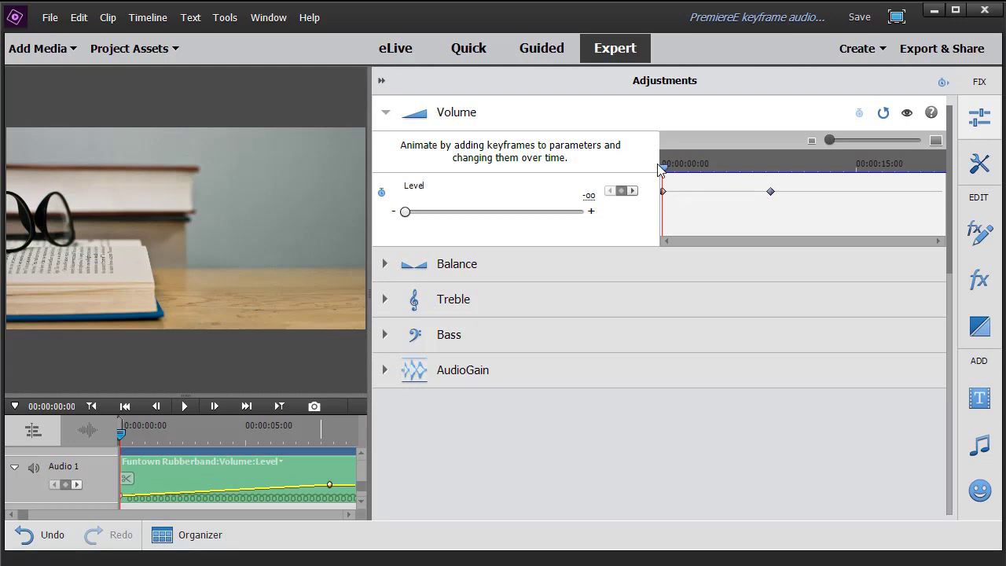
Play the fade-in, then zoom the keyframe timeline in on the second keyframe near 00:00:08:05.
key(space)
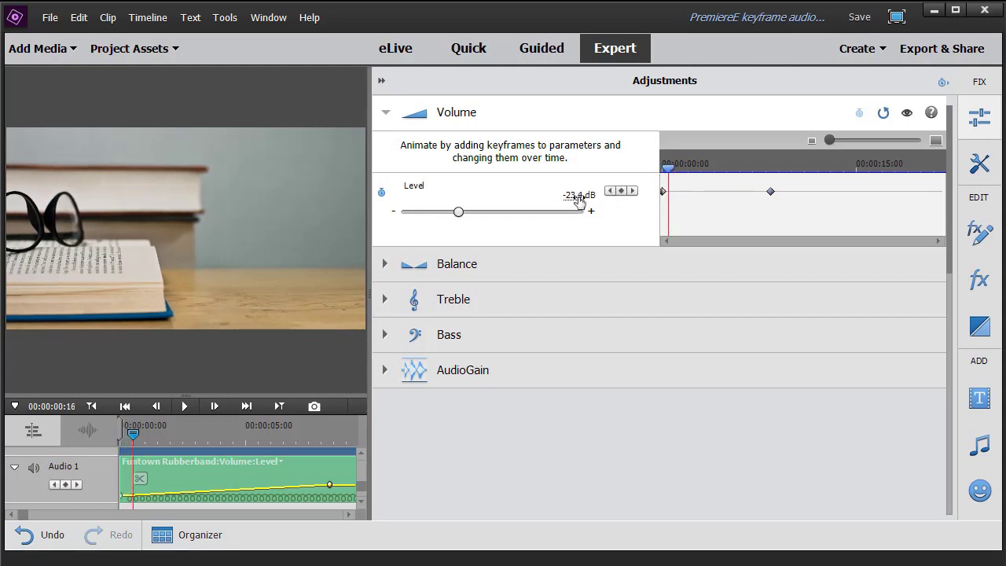
drag(670, 168, 770, 183)
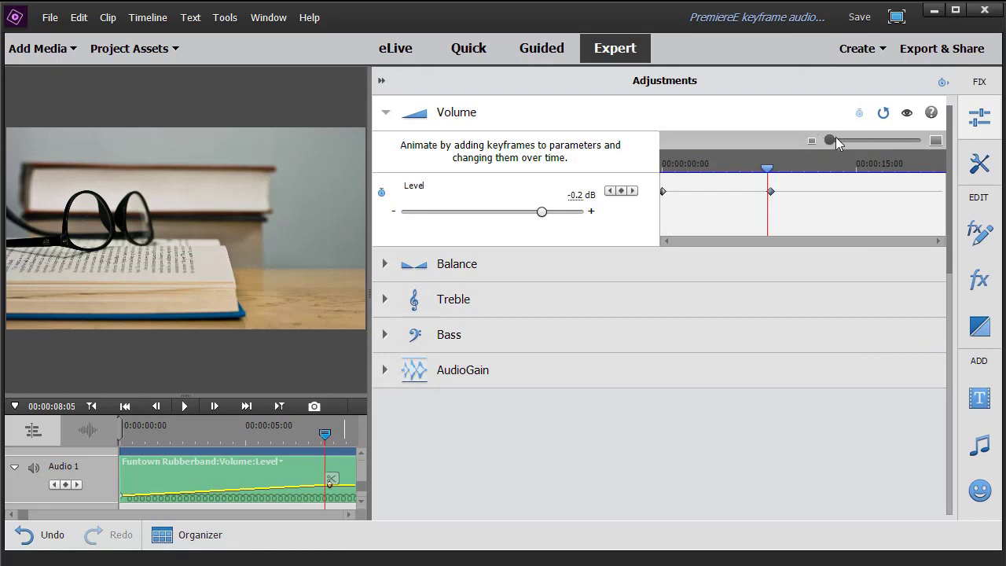
drag(831, 140, 868, 147)
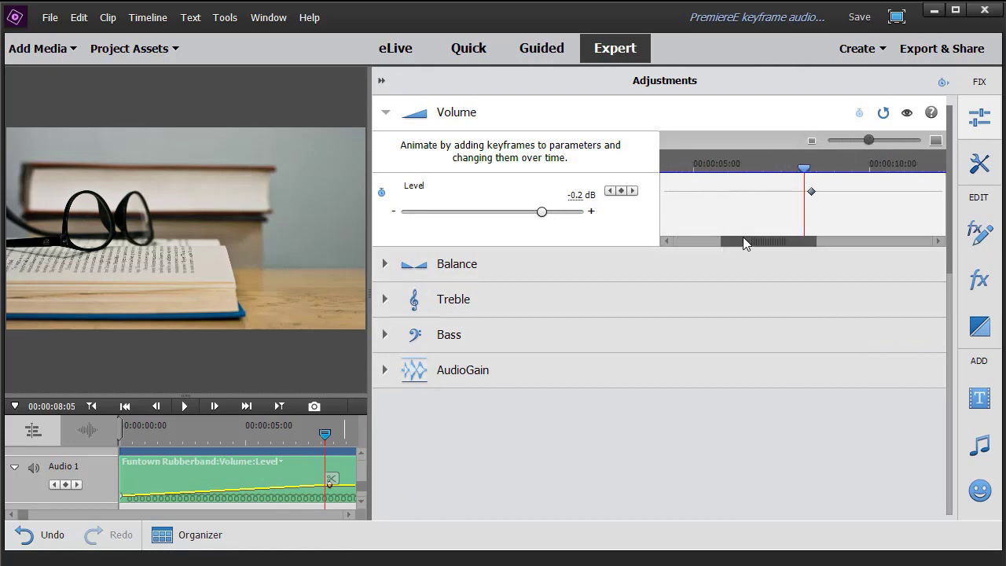
mouse_move(742, 237)
mouse_down()
mouse_move(715, 245)
mouse_move(735, 245)
mouse_up()
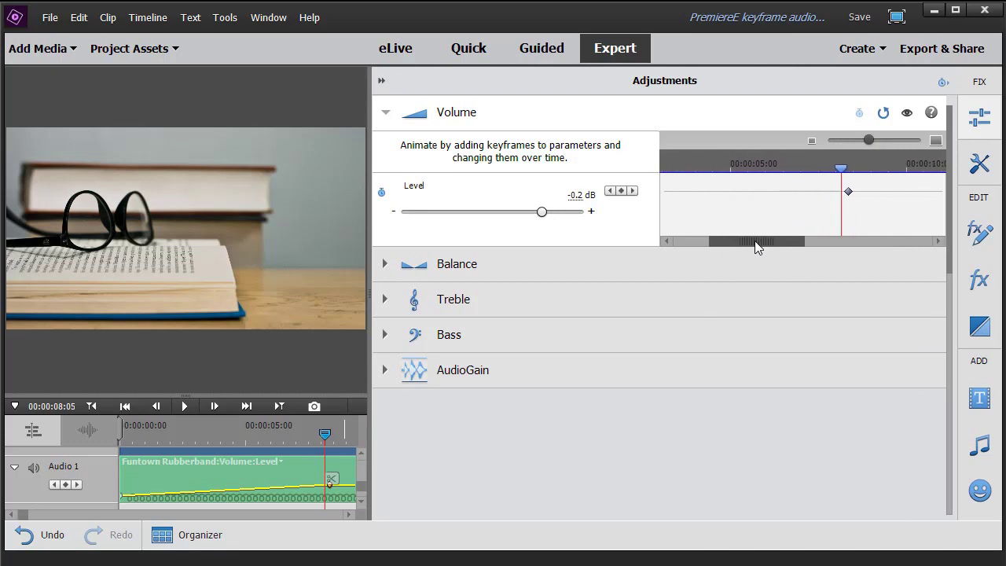